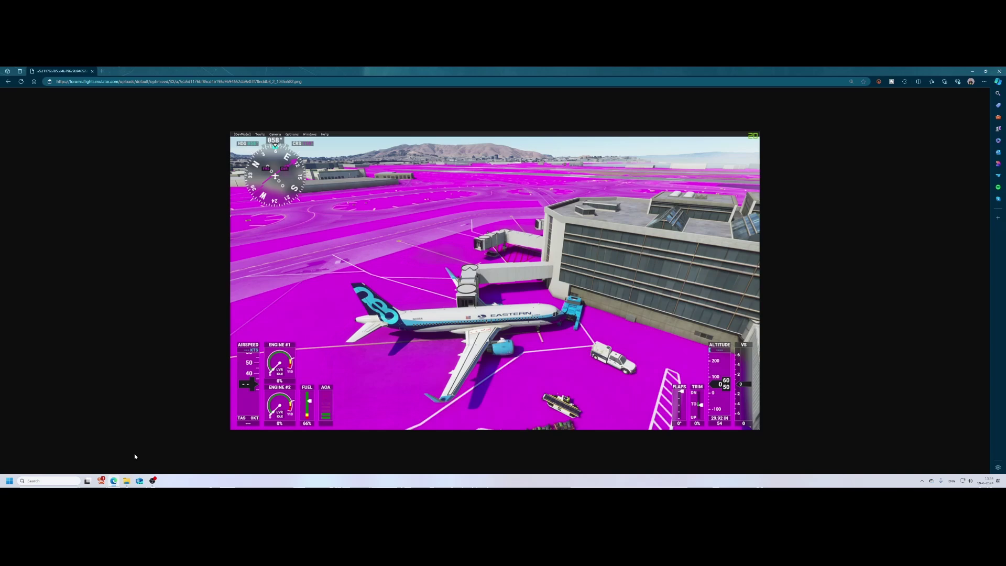
Switch to File Explorer and go to the %localappdata% folder
{"action": "left_click", "coordinate": [130, 487]}
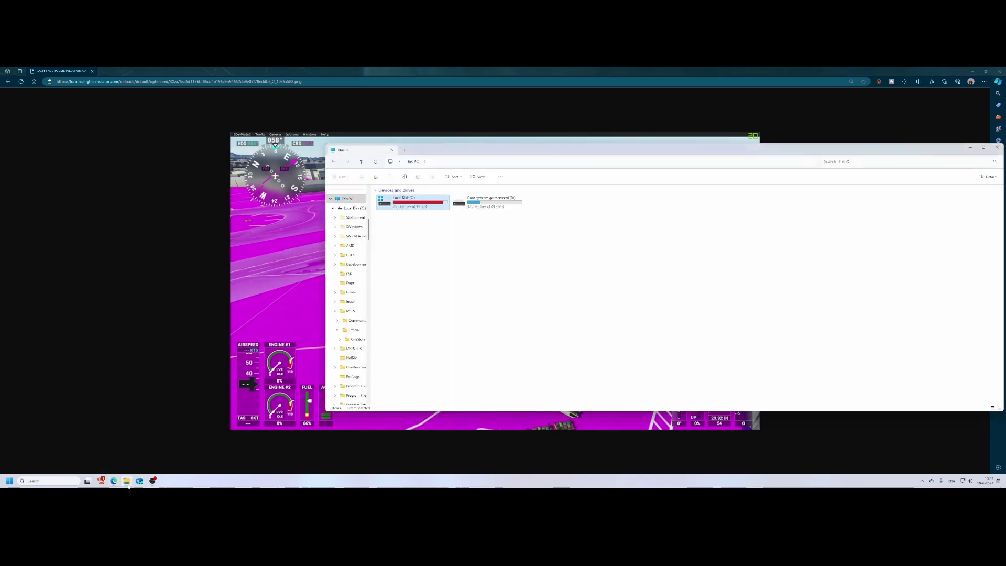
{"action": "left_click", "coordinate": [437, 162]}
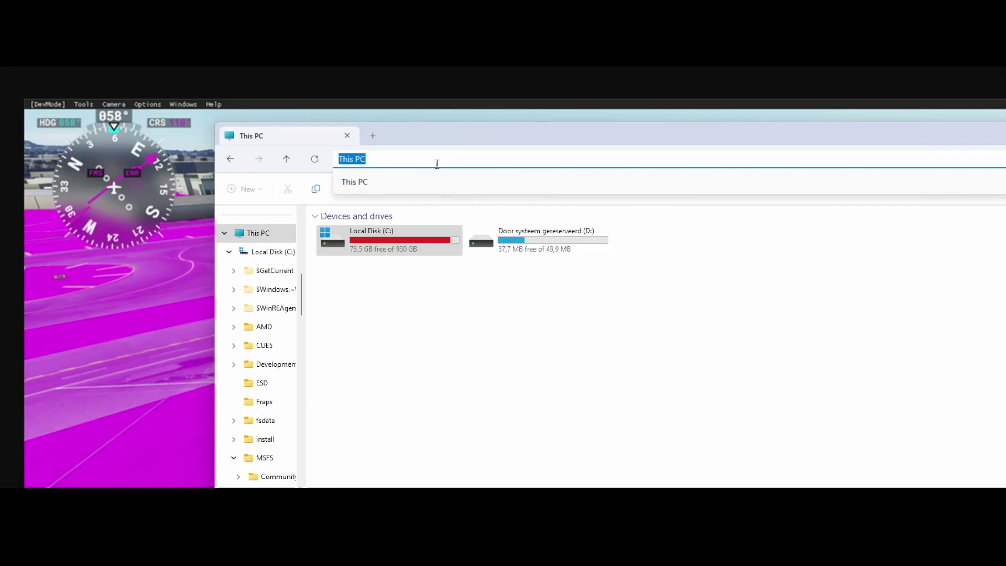
{"action": "type", "text": "%localappdata%"}
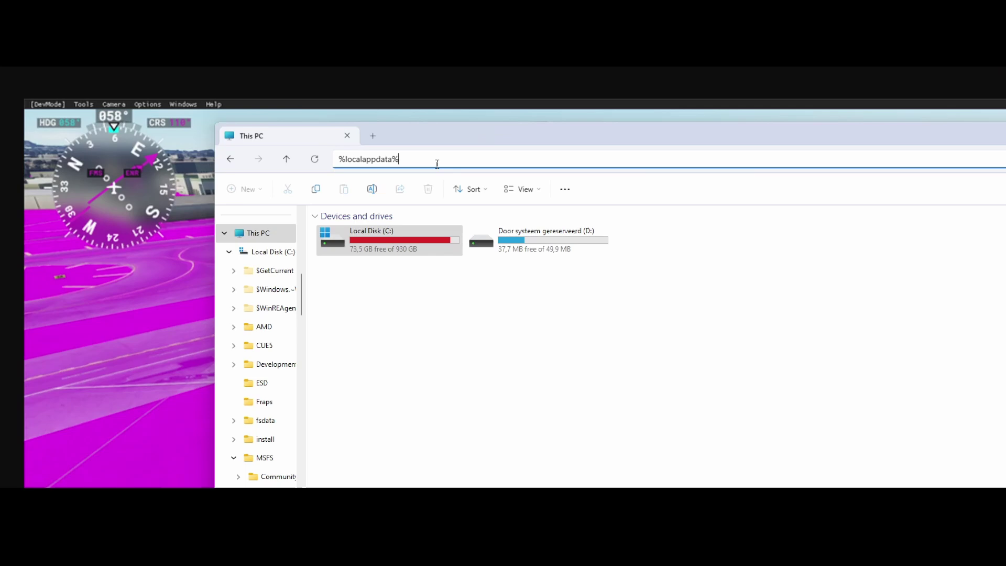
{"action": "key", "text": "Return"}
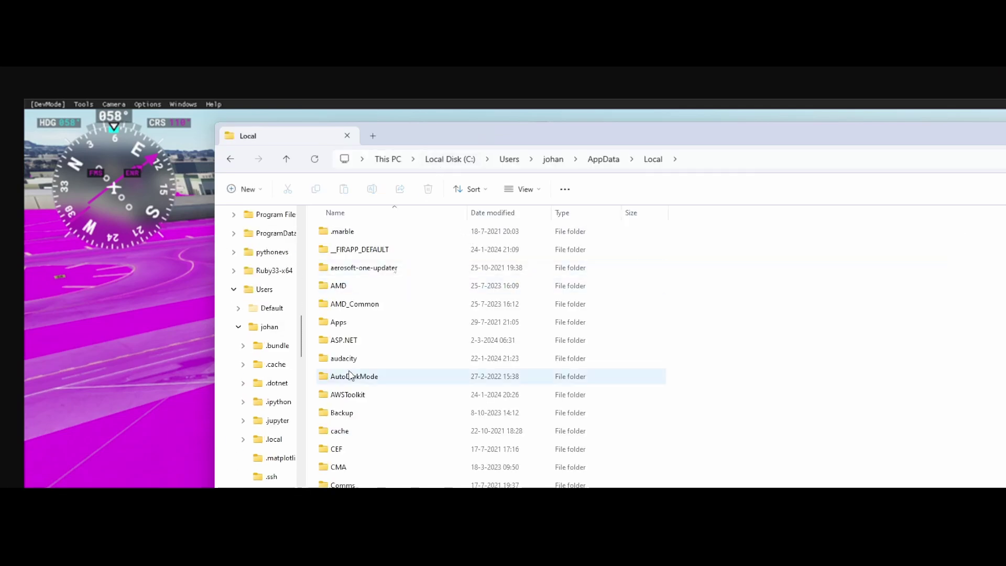
Open the Packages folder inside the local application data folder
{"action": "scroll", "coordinate": [394, 342], "scroll_direction": "down", "scroll_amount": 5}
{"action": "scroll", "coordinate": [397, 343], "scroll_direction": "down", "scroll_amount": 10}
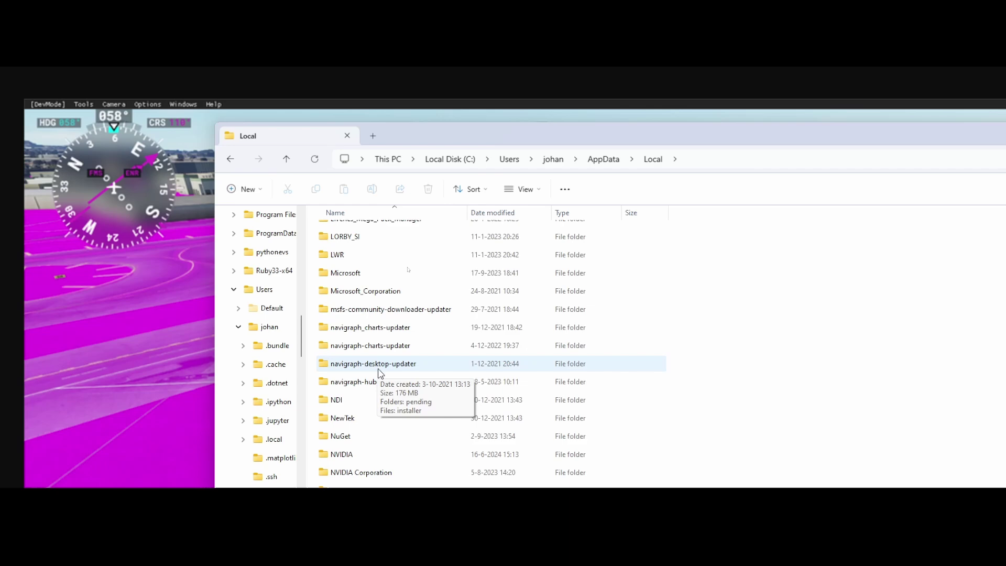
{"action": "scroll", "coordinate": [373, 387], "scroll_direction": "down", "scroll_amount": 4}
{"action": "double_click", "coordinate": [362, 370]}
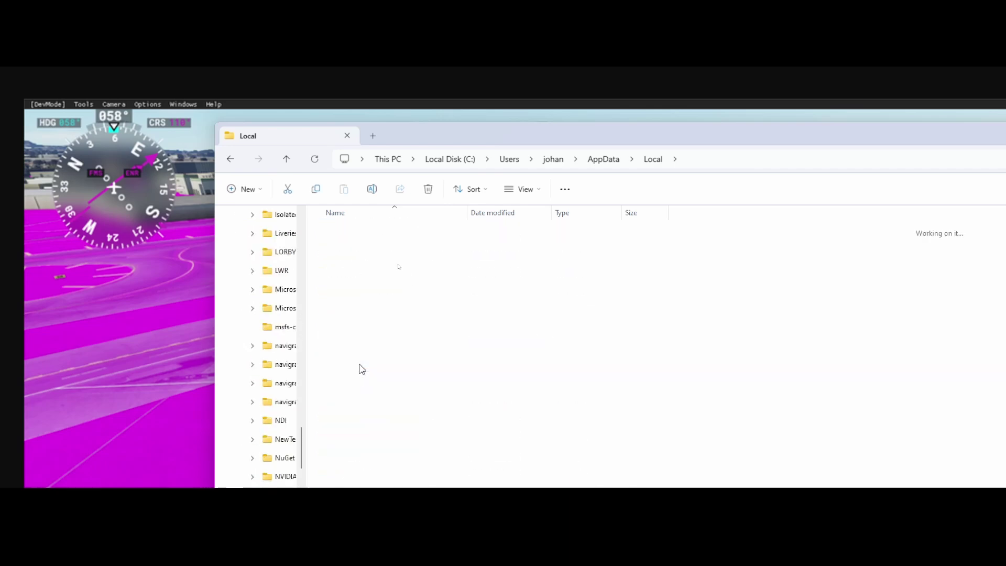
Open the LocalCache folder inside Microsoft.FlightSimulator_8wekyb3d8bbwe
{"action": "scroll", "coordinate": [393, 371], "scroll_direction": "down", "scroll_amount": 5}
{"action": "scroll", "coordinate": [393, 398], "scroll_direction": "down", "scroll_amount": 1}
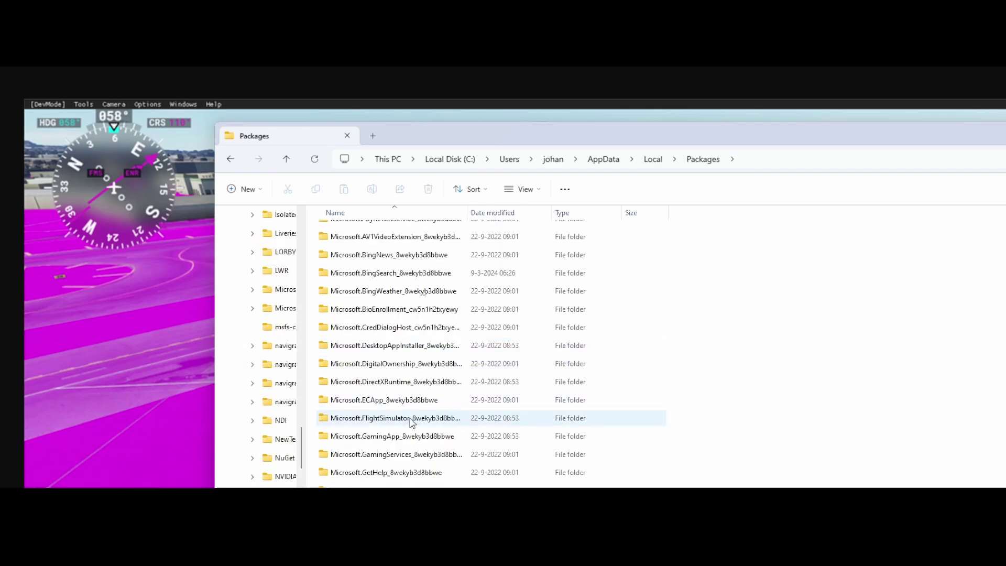
{"action": "left_click", "coordinate": [399, 419]}
{"action": "double_click", "coordinate": [400, 419]}
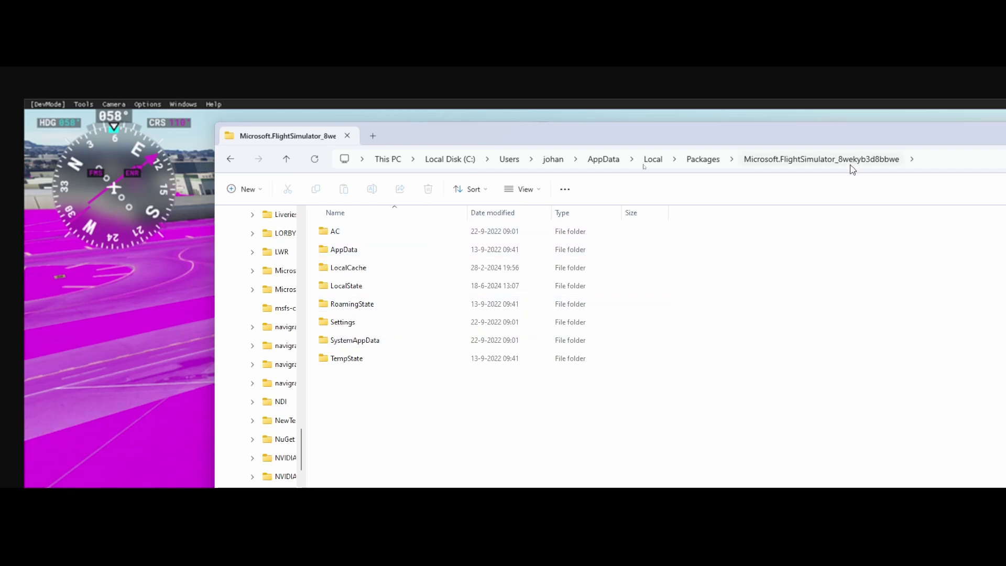
{"action": "double_click", "coordinate": [348, 273]}
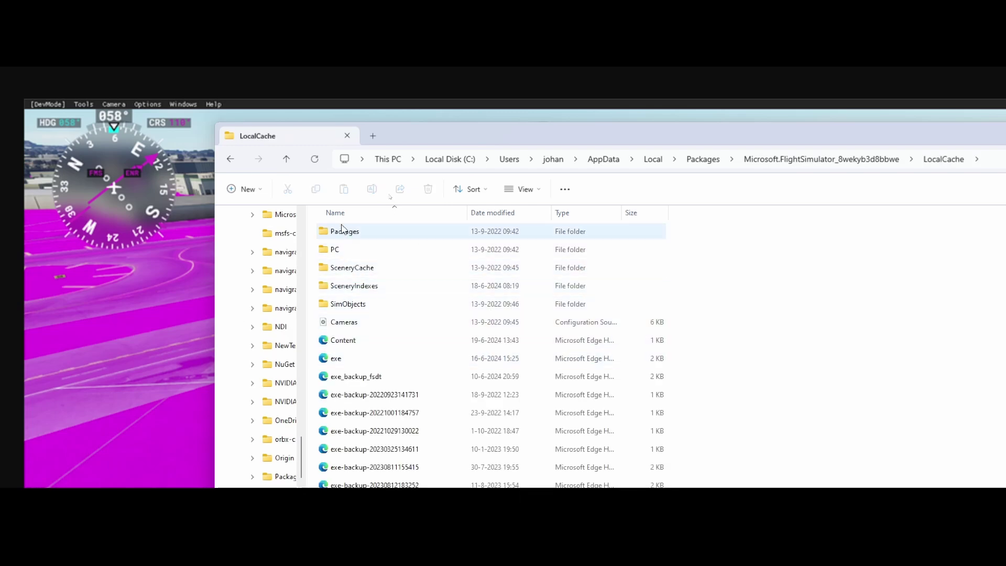
Open the UserCfg.opt file with Notepad, using that app just once
{"action": "scroll", "coordinate": [408, 388], "scroll_direction": "down", "scroll_amount": 4}
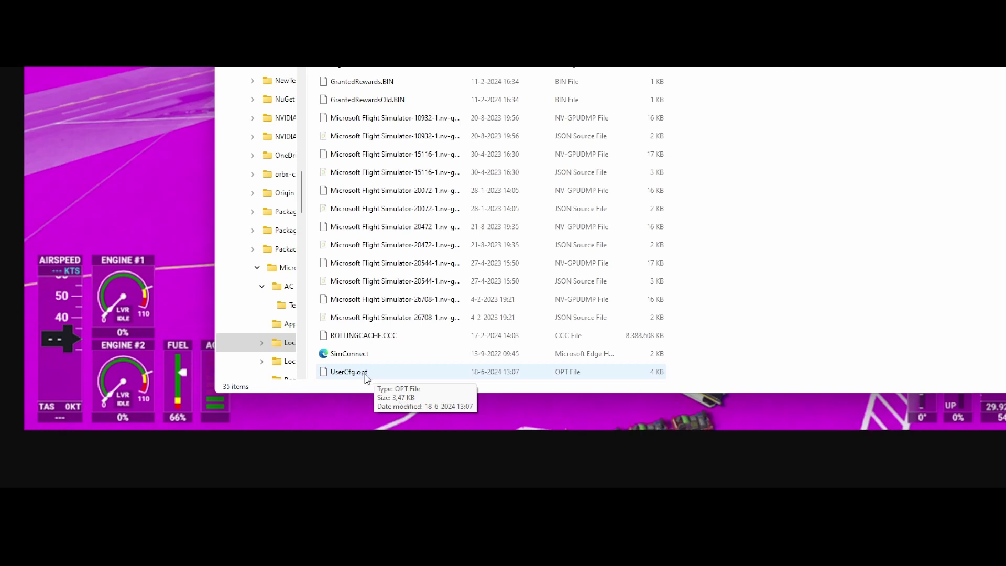
{"action": "left_click", "coordinate": [340, 375]}
{"action": "double_click", "coordinate": [341, 373]}
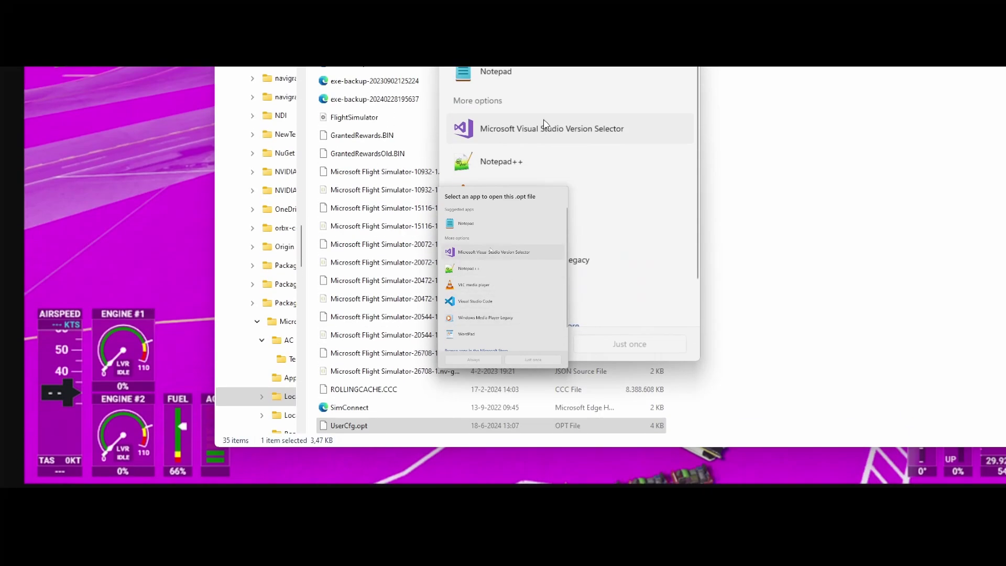
{"action": "left_click", "coordinate": [485, 127]}
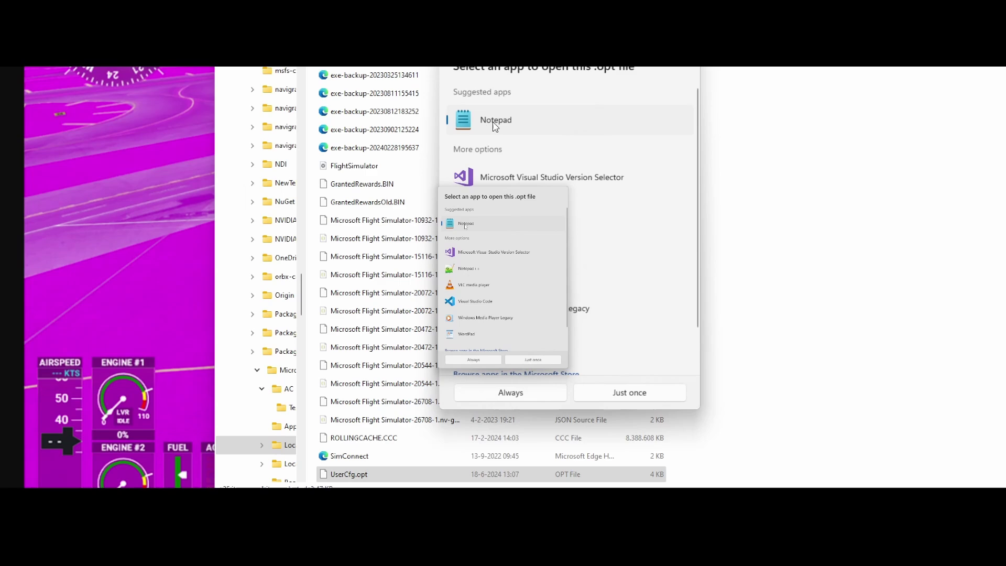
{"action": "key", "text": "Tab"}
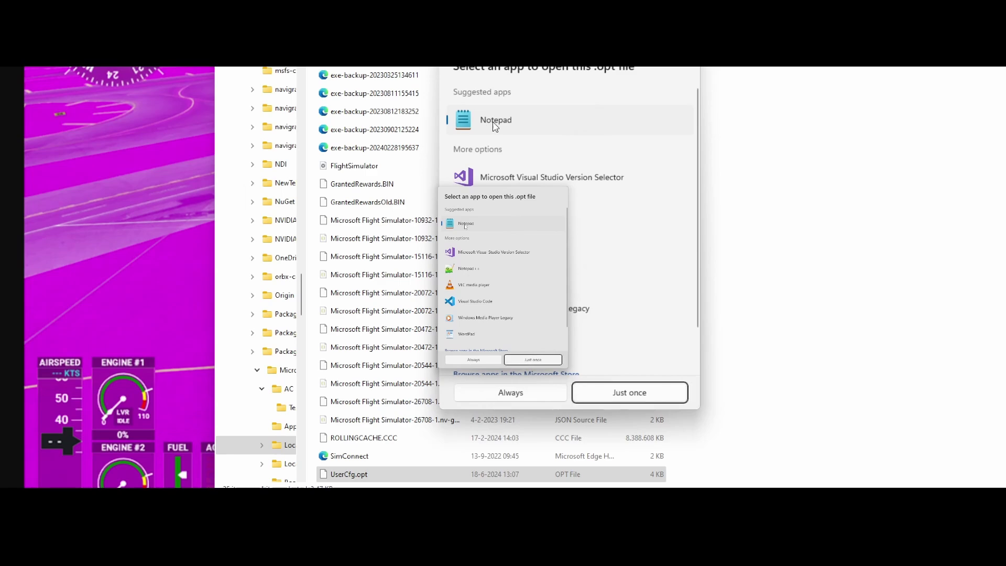
{"action": "left_click", "coordinate": [634, 397]}
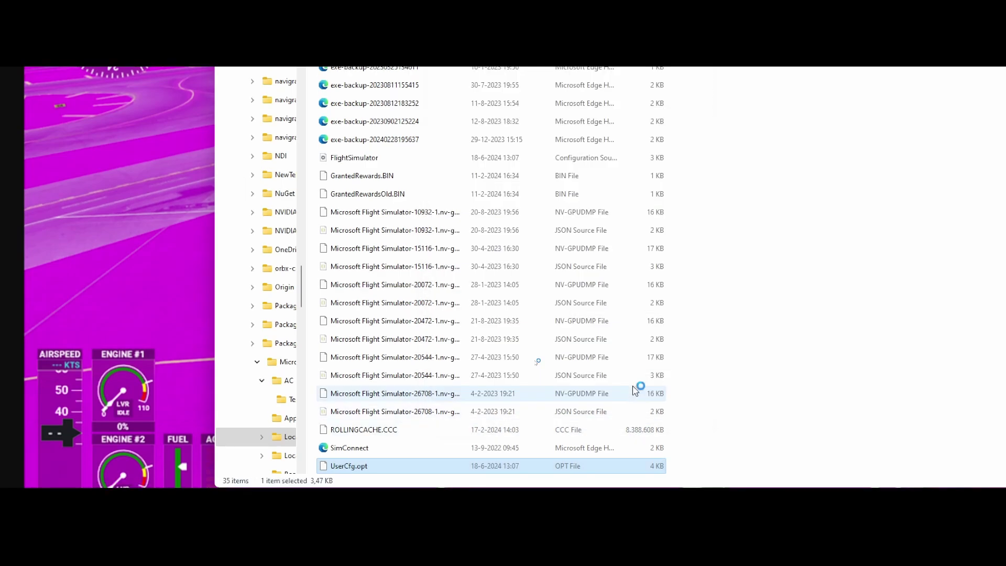
Find and highlight the InstalledPackagesPath line at the end of UserCfg.opt, and close that file tab
{"action": "scroll", "coordinate": [841, 275], "scroll_direction": "down", "scroll_amount": 1}
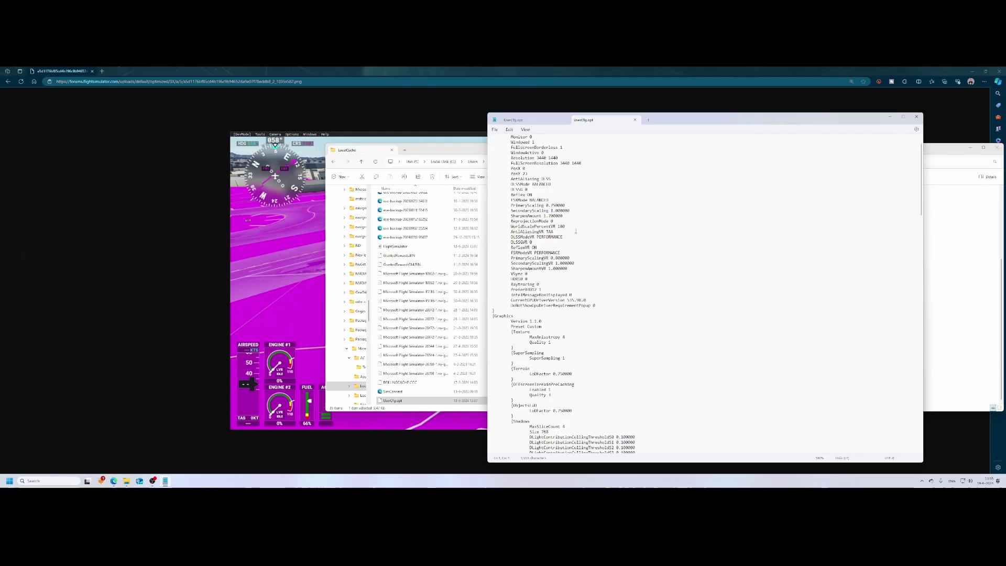
{"action": "scroll", "coordinate": [576, 231], "scroll_direction": "down", "scroll_amount": 6}
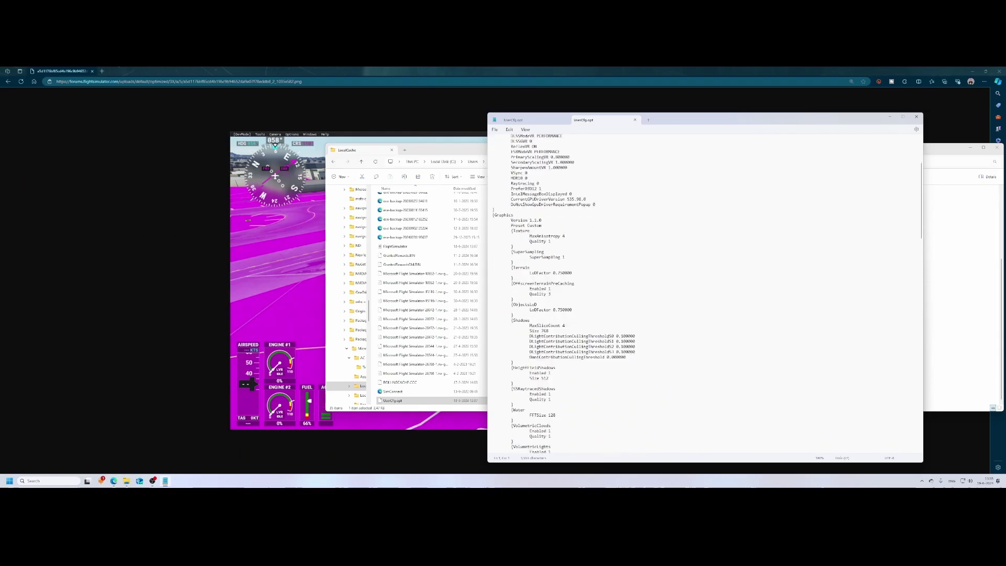
{"action": "scroll", "coordinate": [598, 376], "scroll_direction": "down", "scroll_amount": 20}
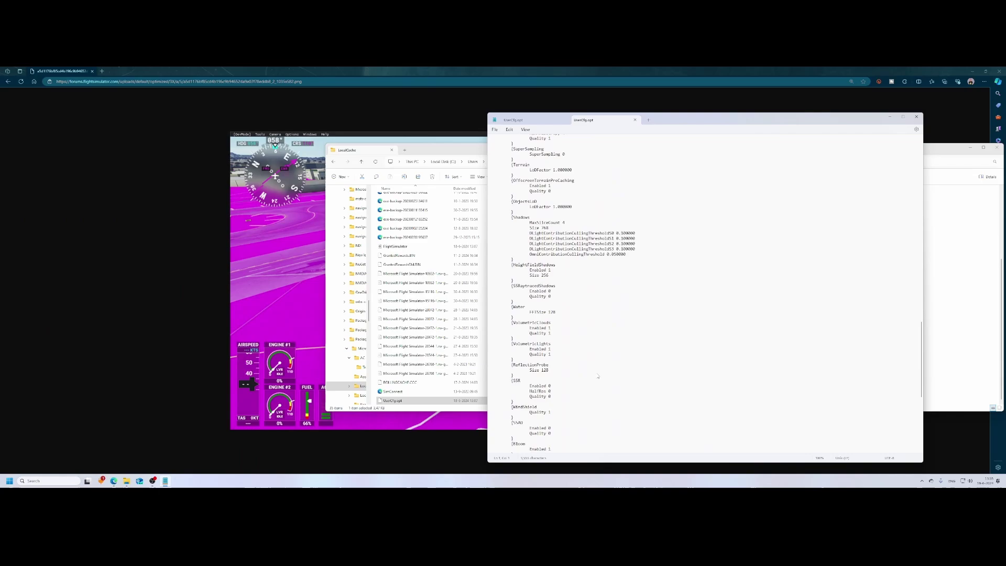
{"action": "scroll", "coordinate": [598, 377], "scroll_direction": "down", "scroll_amount": 16}
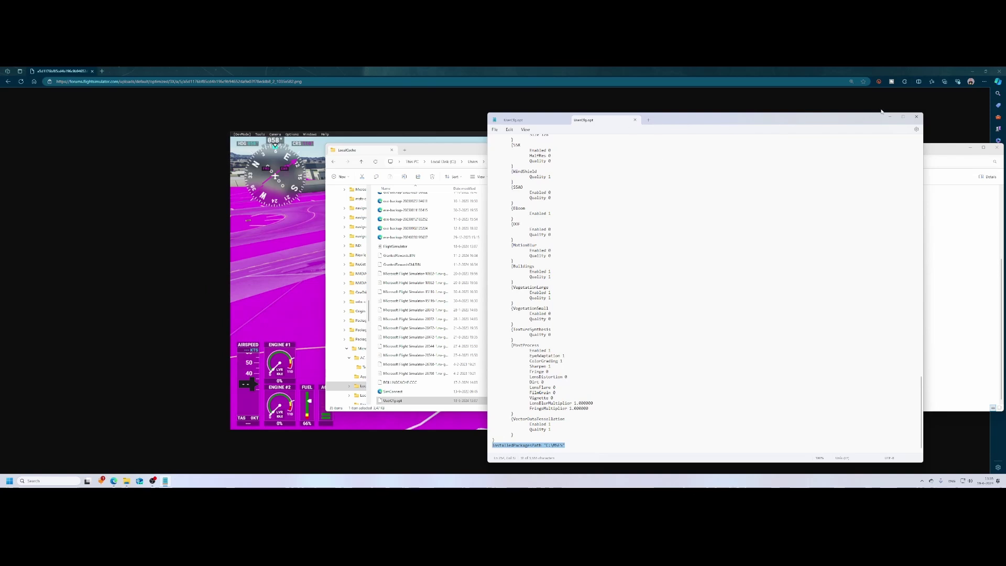
{"action": "left_click", "coordinate": [635, 120]}
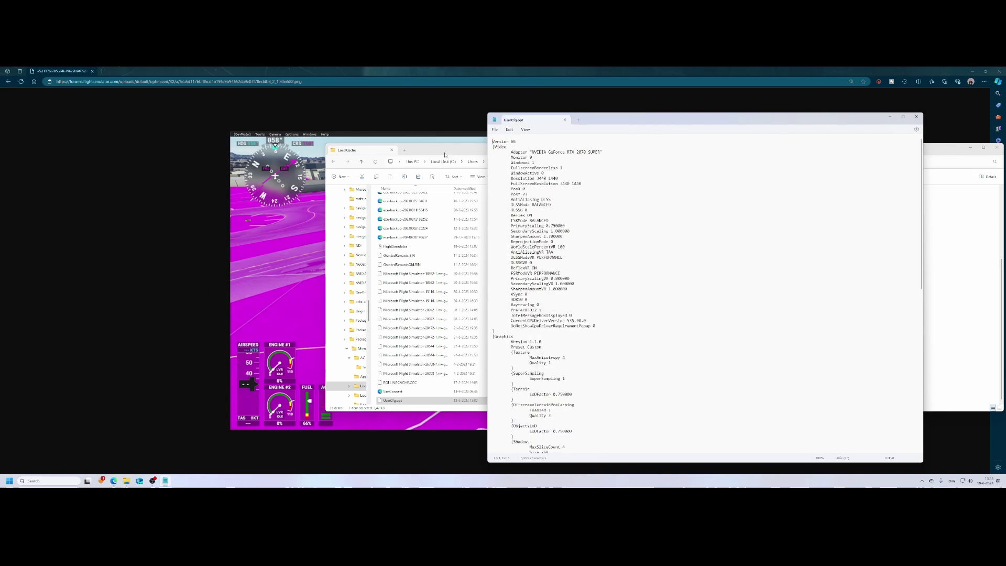
Return to File Explorer and check the Packages\Official\OneStore folder inside LocalCache
{"action": "left_click", "coordinate": [397, 229]}
{"action": "scroll", "coordinate": [397, 235], "scroll_direction": "up", "scroll_amount": 4}
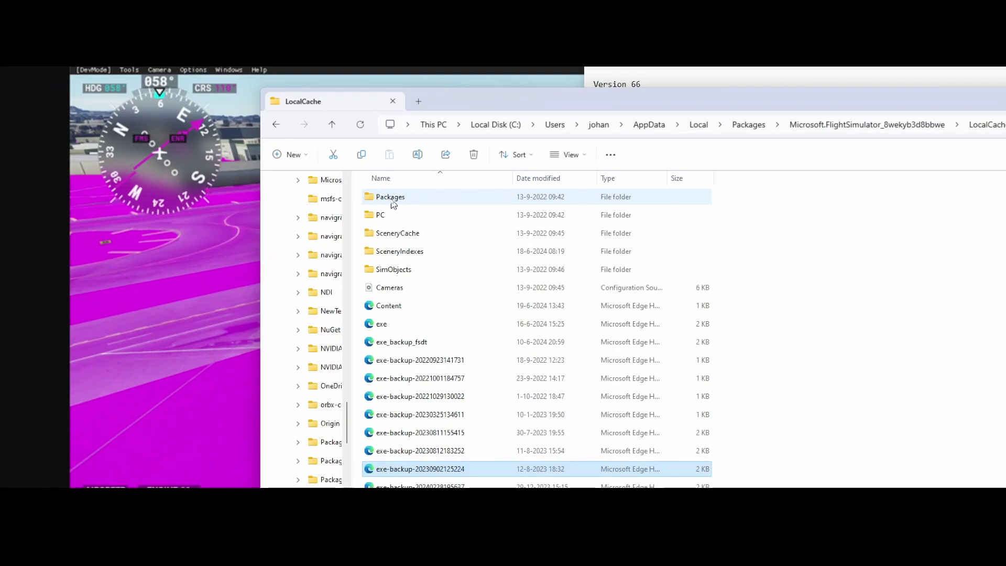
{"action": "double_click", "coordinate": [391, 198]}
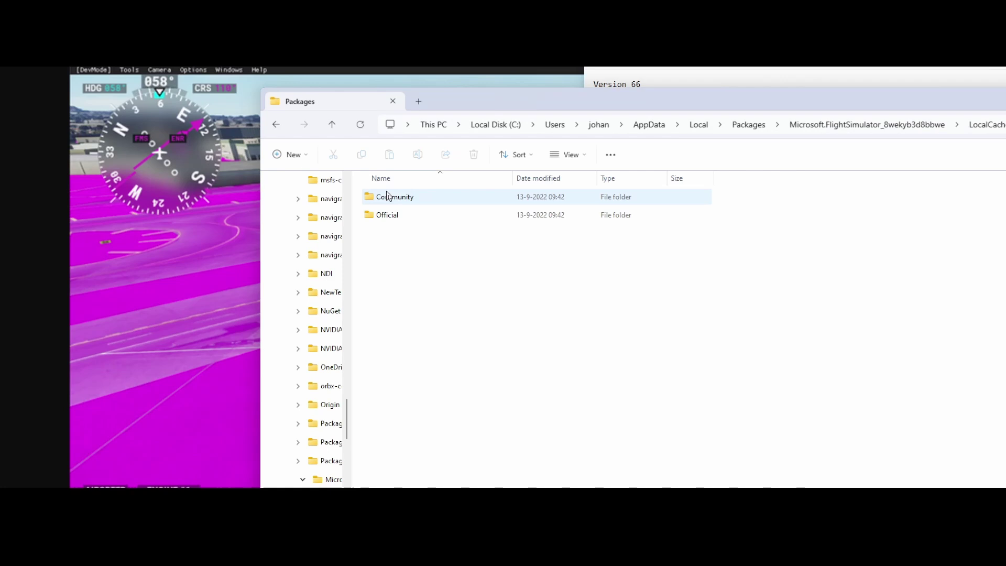
{"action": "double_click", "coordinate": [386, 216]}
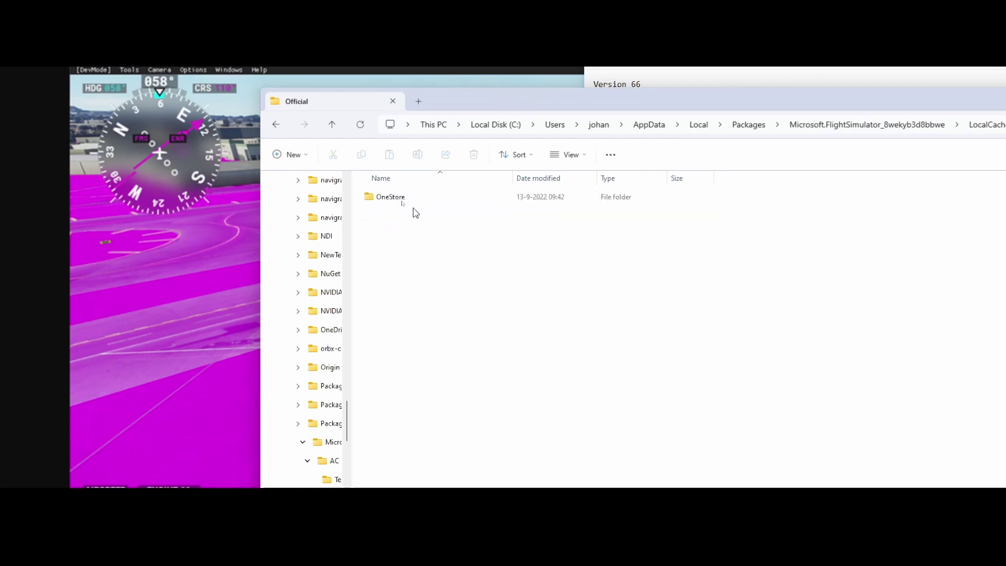
{"action": "double_click", "coordinate": [385, 199]}
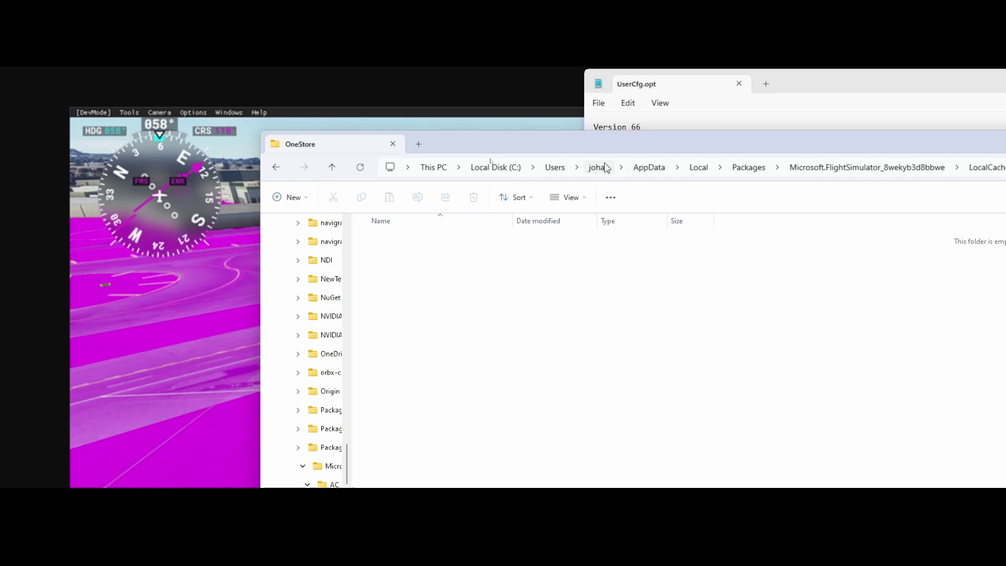
Go back to the LocalCache Packages folder and check the contents of its Community folder
{"action": "key", "text": "BackSpace"}
{"action": "key", "text": "BackSpace"}
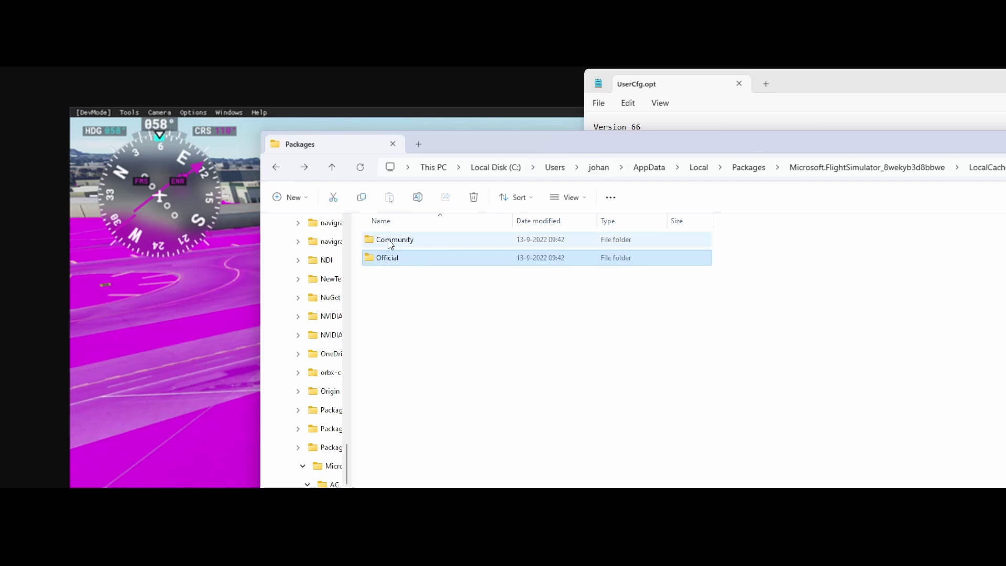
{"action": "left_click", "coordinate": [390, 245]}
{"action": "left_click", "coordinate": [390, 245]}
{"action": "key", "text": "Home"}
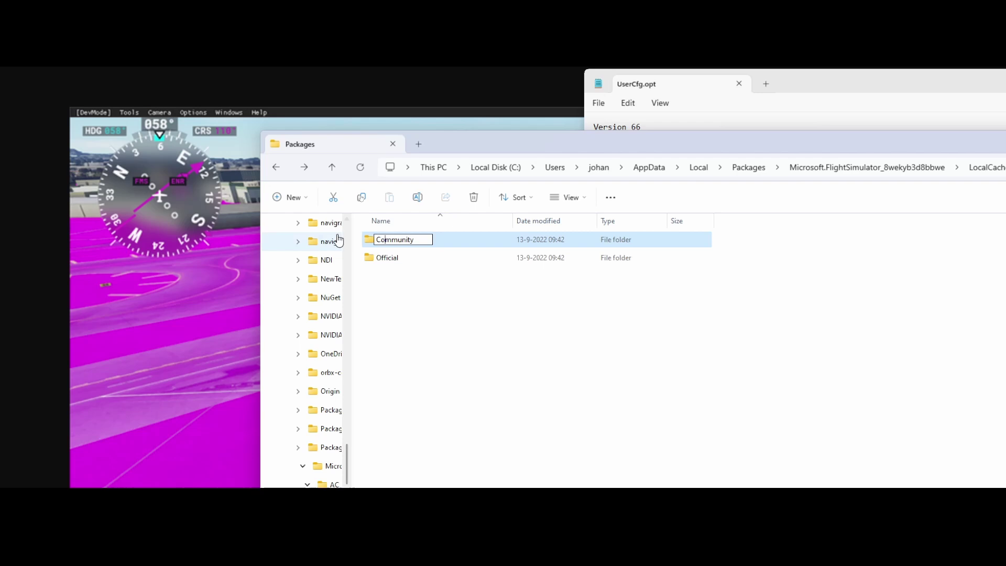
{"action": "key", "text": "Return"}
{"action": "double_click", "coordinate": [371, 243]}
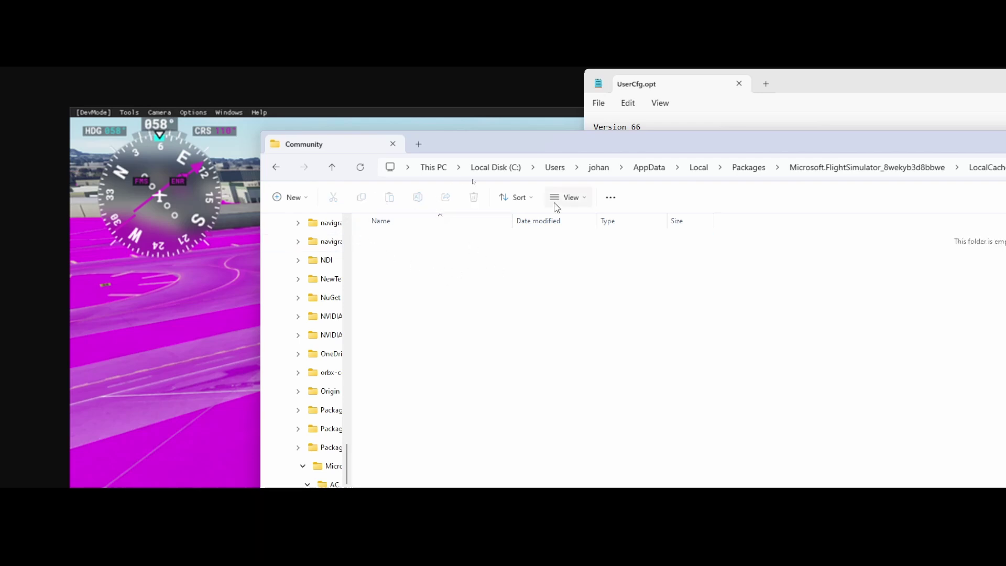
Open C:\MSFS\Community and look through the installed add-on folders
{"action": "left_click", "coordinate": [505, 168]}
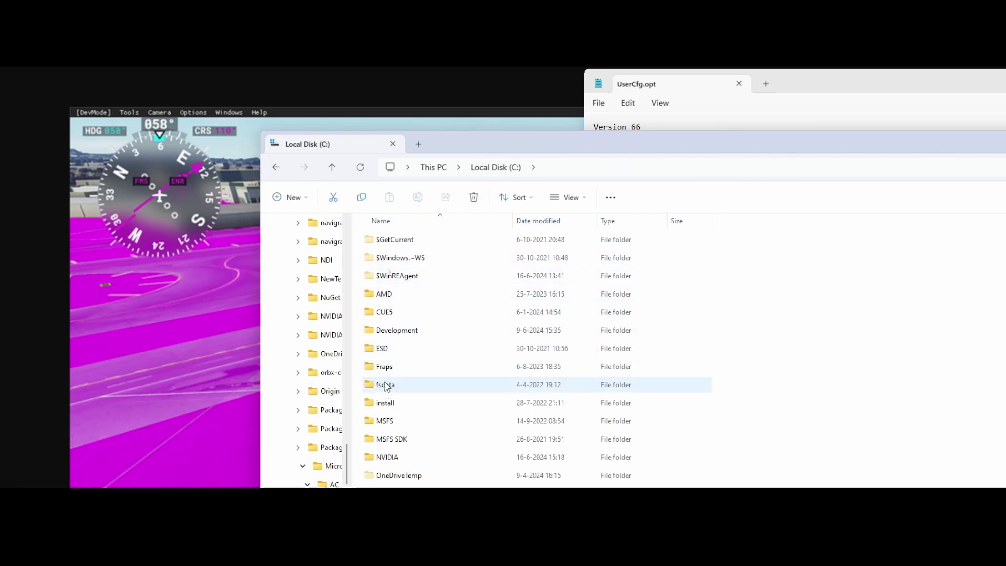
{"action": "double_click", "coordinate": [386, 422]}
{"action": "double_click", "coordinate": [400, 241]}
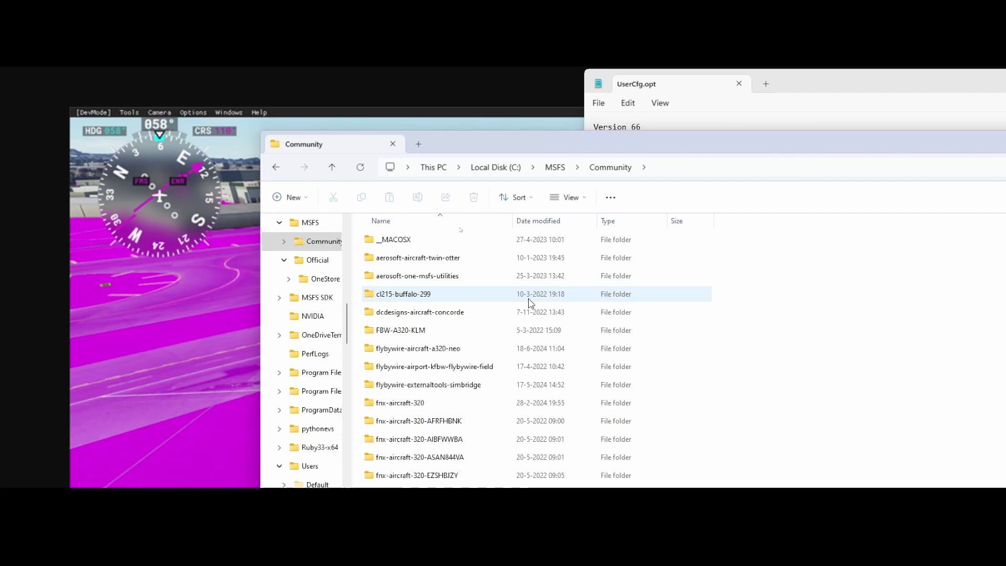
{"action": "scroll", "coordinate": [529, 363], "scroll_direction": "down", "scroll_amount": 4}
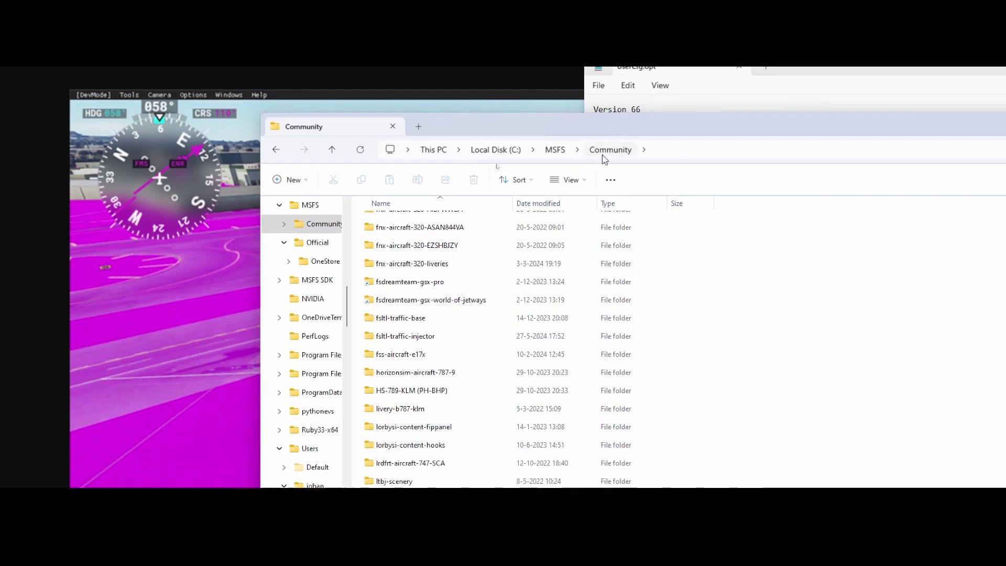
Go up to the C:\MSFS folder and open its Official\OneStore subfolder
{"action": "left_click", "coordinate": [555, 150]}
{"action": "left_click", "coordinate": [389, 241]}
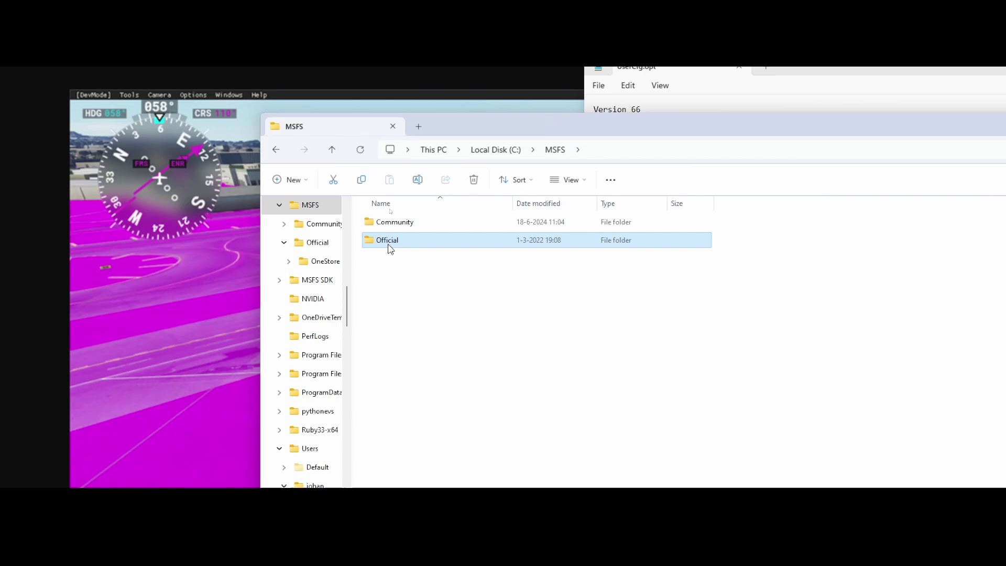
{"action": "double_click", "coordinate": [388, 242]}
{"action": "double_click", "coordinate": [411, 224]}
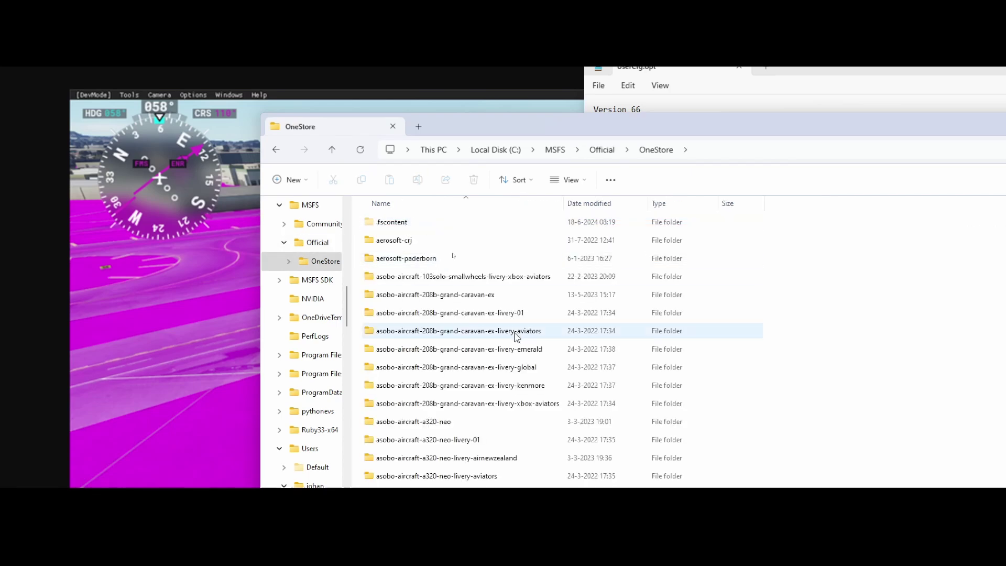
Find the fs-base packages in OneStore and select the range of folders from fs-base through fs-base-vegetation-material-lib
{"action": "scroll", "coordinate": [490, 338], "scroll_direction": "down", "scroll_amount": 10}
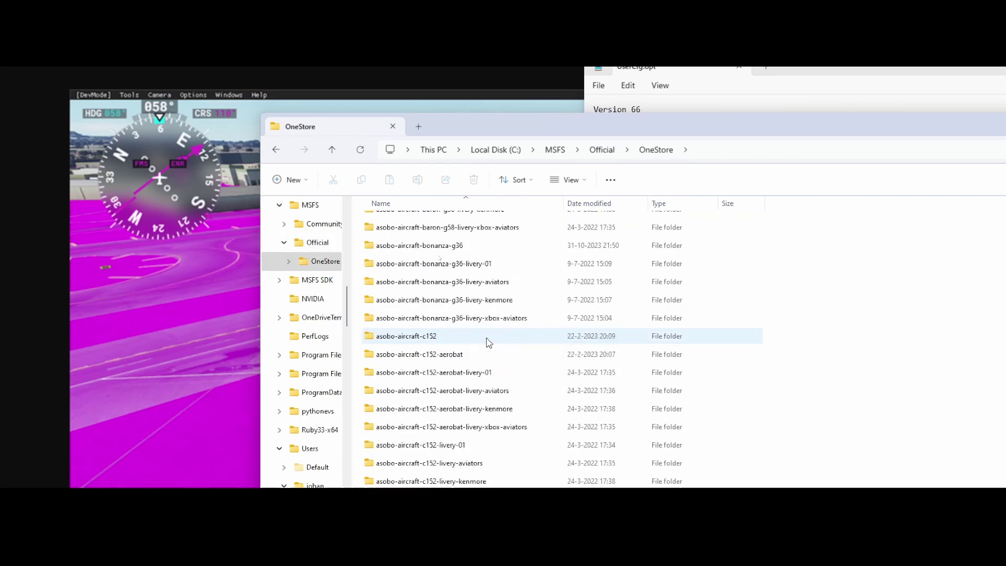
{"action": "scroll", "coordinate": [437, 309], "scroll_direction": "down", "scroll_amount": 12}
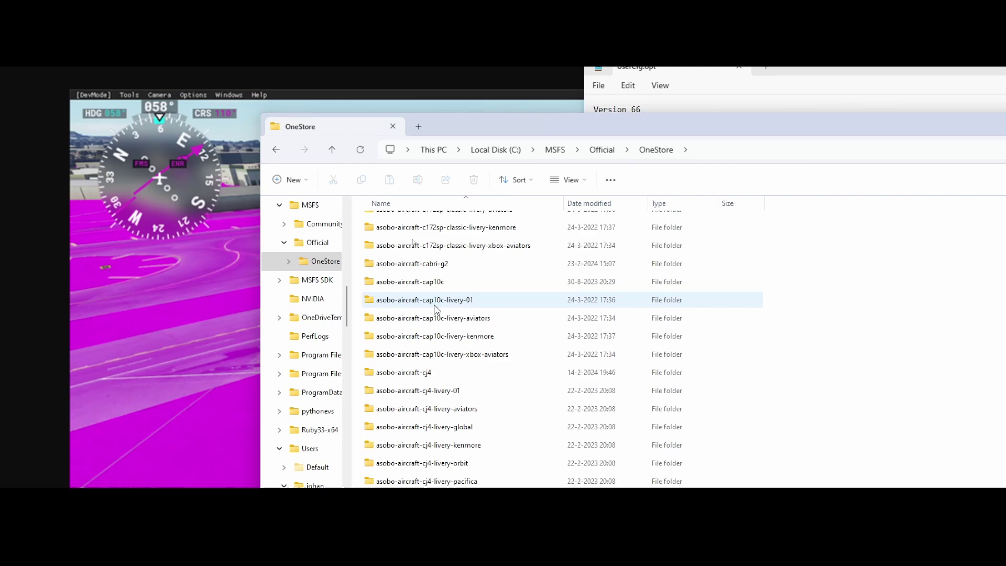
{"action": "scroll", "coordinate": [436, 309], "scroll_direction": "down", "scroll_amount": 8}
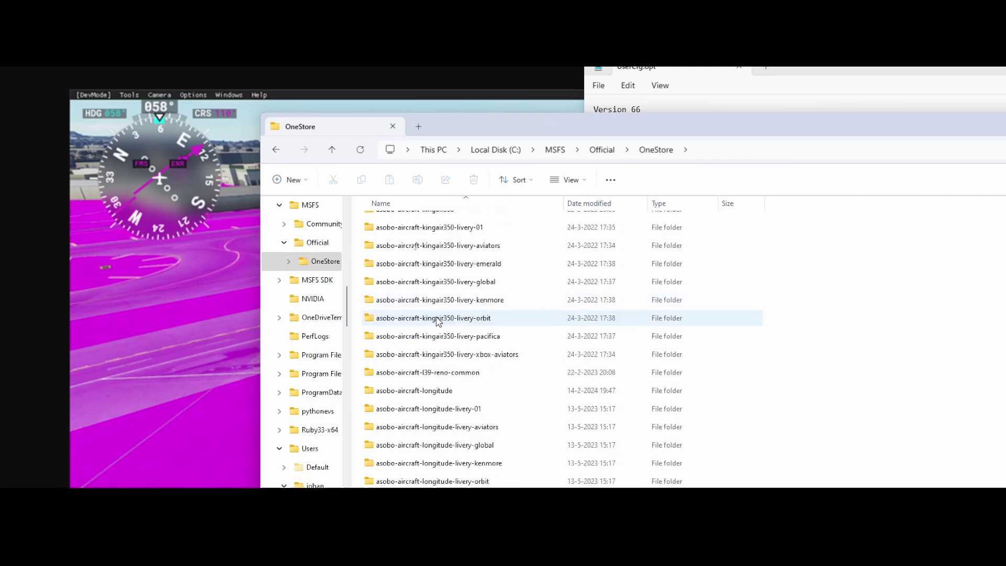
{"action": "scroll", "coordinate": [439, 321], "scroll_direction": "down", "scroll_amount": 20}
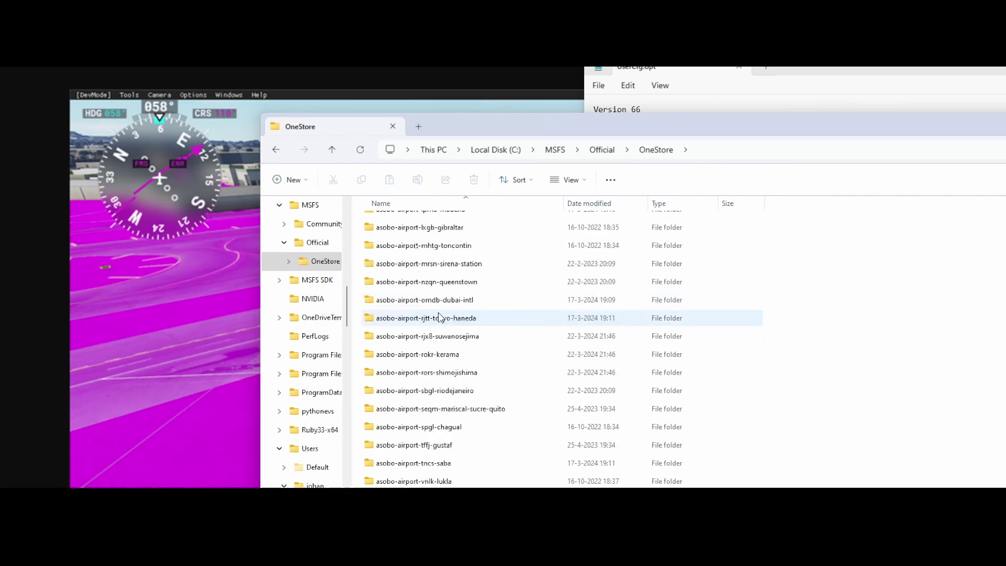
{"action": "scroll", "coordinate": [439, 317], "scroll_direction": "down", "scroll_amount": 20}
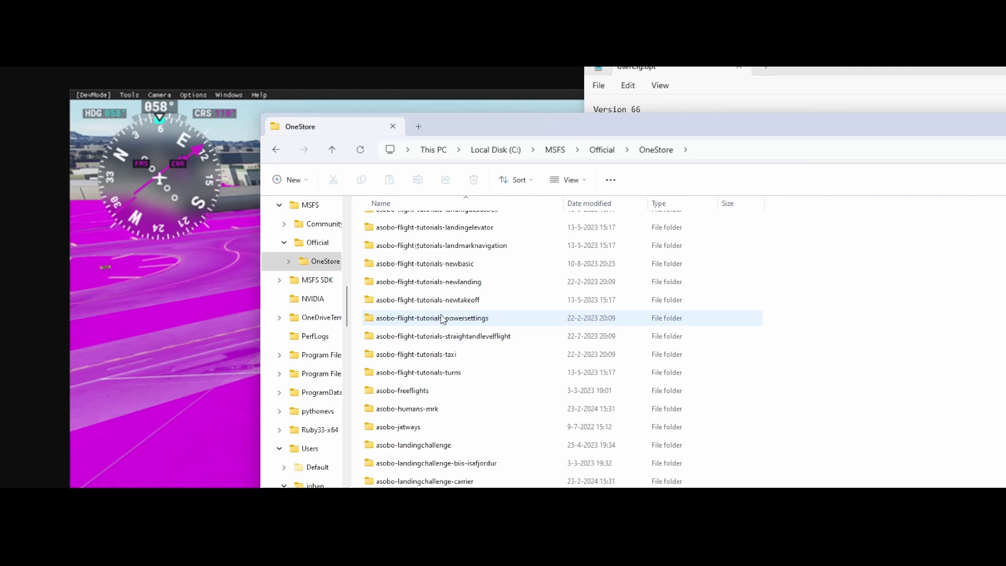
{"action": "scroll", "coordinate": [441, 319], "scroll_direction": "down", "scroll_amount": 20}
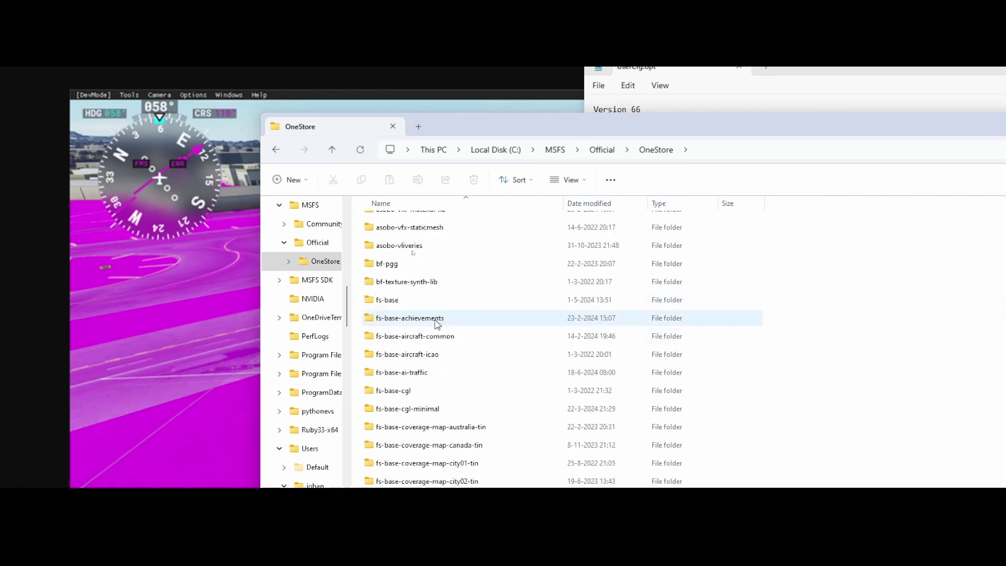
{"action": "scroll", "coordinate": [434, 330], "scroll_direction": "down", "scroll_amount": 5}
{"action": "scroll", "coordinate": [429, 335], "scroll_direction": "up", "scroll_amount": 4}
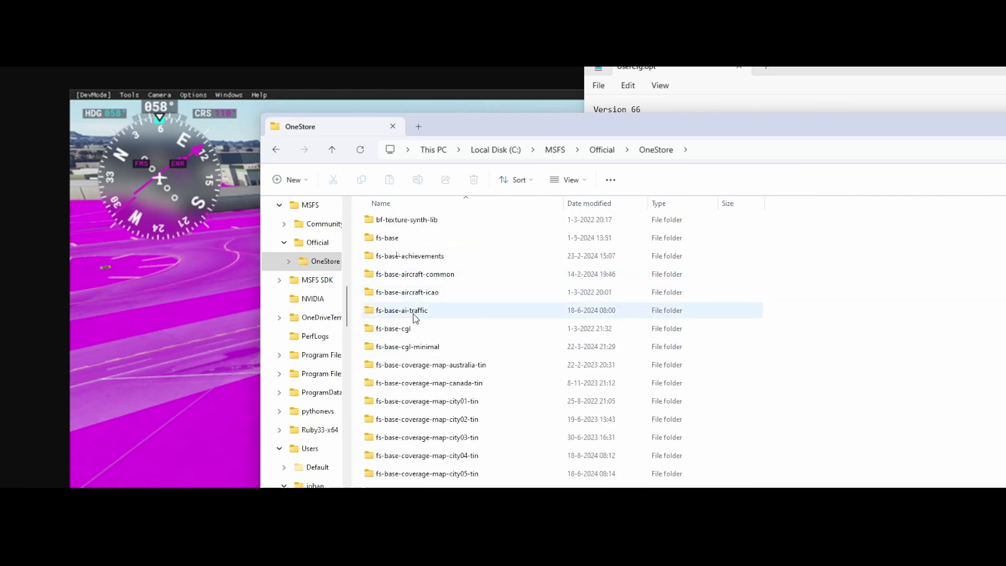
{"action": "scroll", "coordinate": [414, 317], "scroll_direction": "up", "scroll_amount": 1}
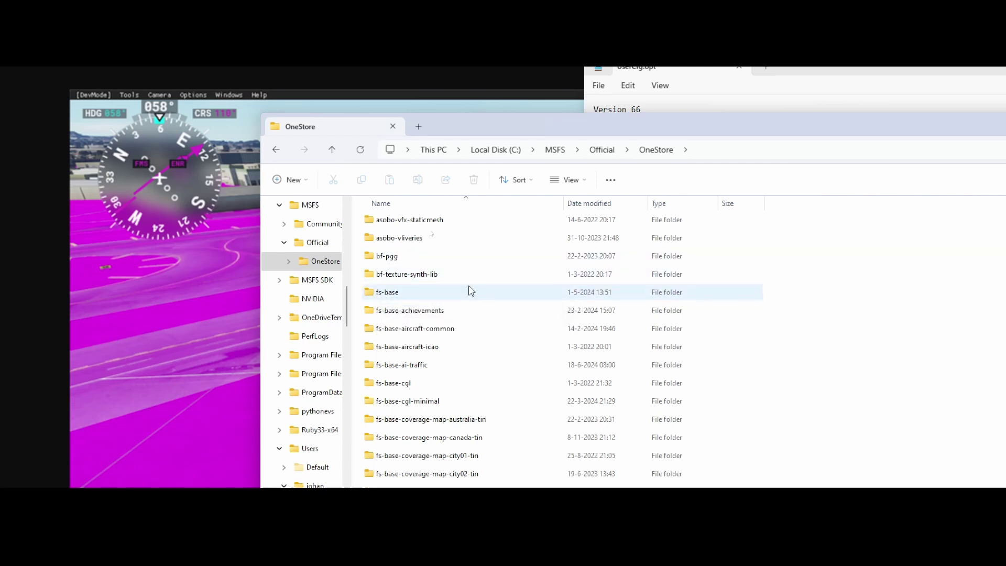
{"action": "left_click", "coordinate": [390, 299]}
{"action": "scroll", "coordinate": [390, 301], "scroll_direction": "down", "scroll_amount": 6}
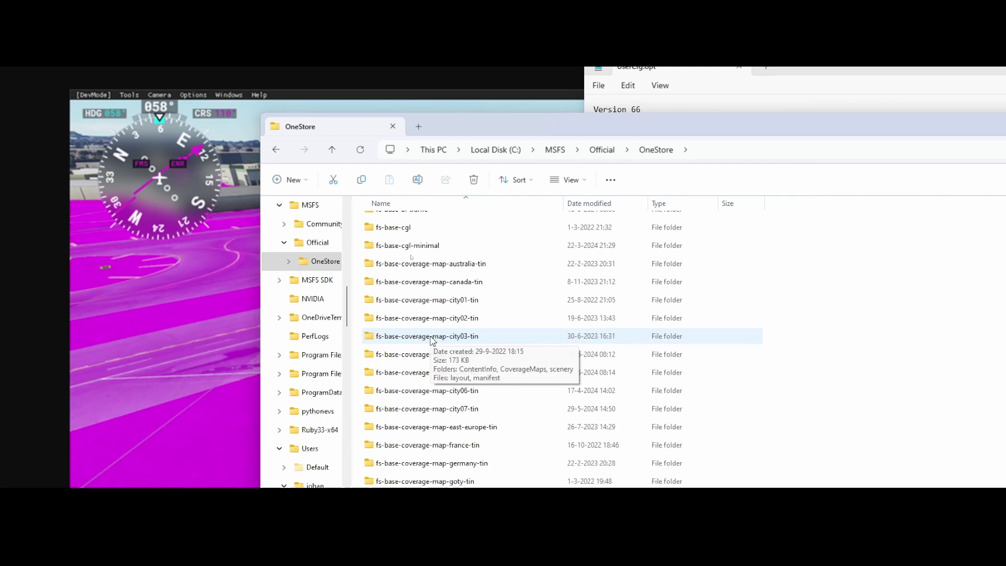
{"action": "scroll", "coordinate": [434, 394], "scroll_direction": "down", "scroll_amount": 10}
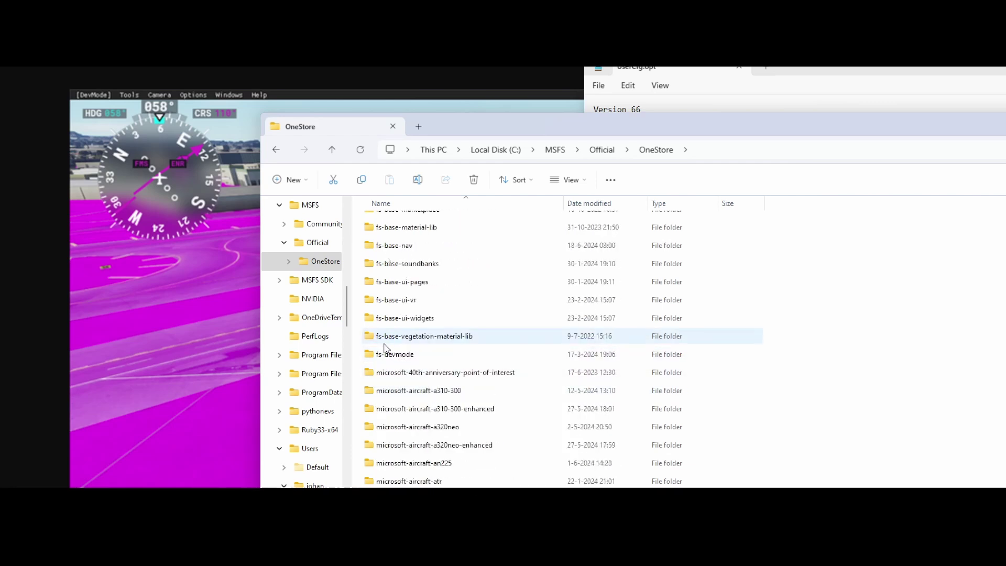
{"action": "left_click", "coordinate": [386, 340], "text": "shift"}
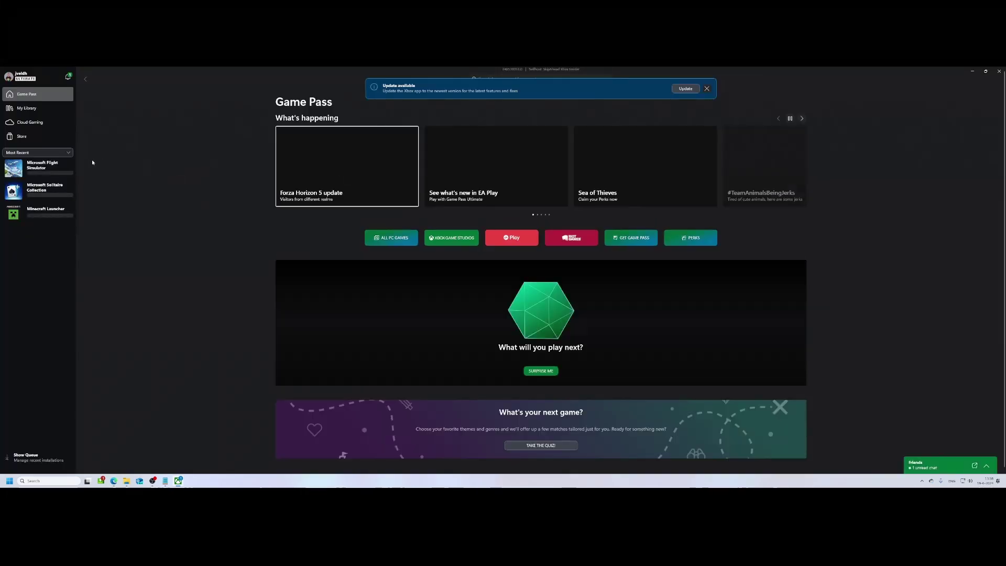
In the Xbox app, open the Microsoft Flight Simulator game page and its Manage dialog
{"action": "left_click", "coordinate": [43, 168]}
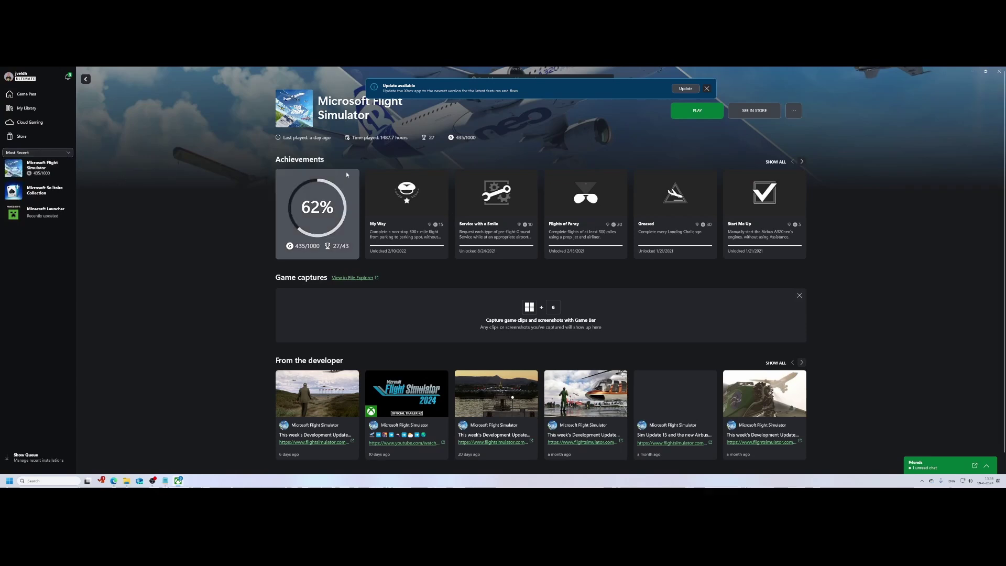
{"action": "left_click", "coordinate": [794, 112]}
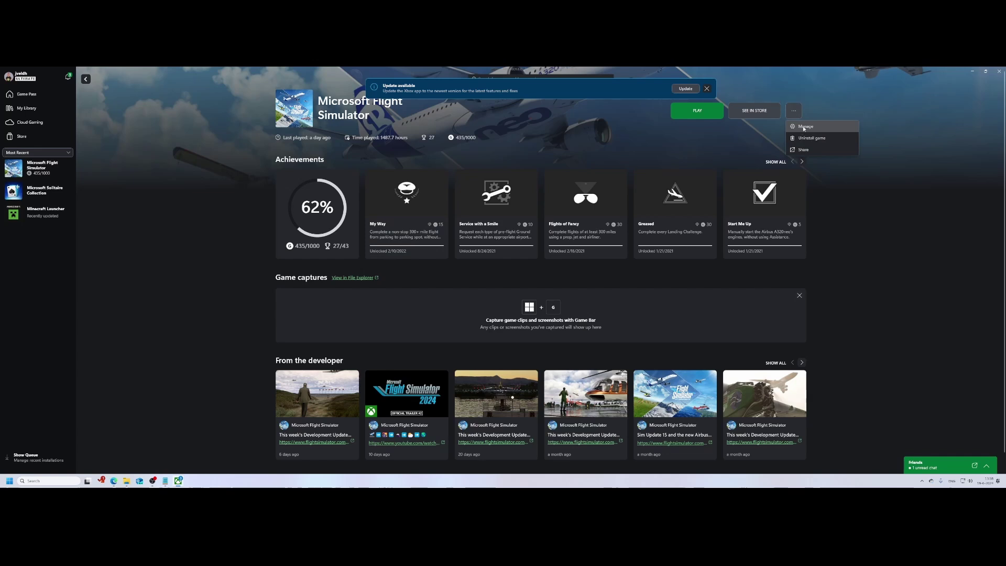
{"action": "left_click", "coordinate": [804, 128]}
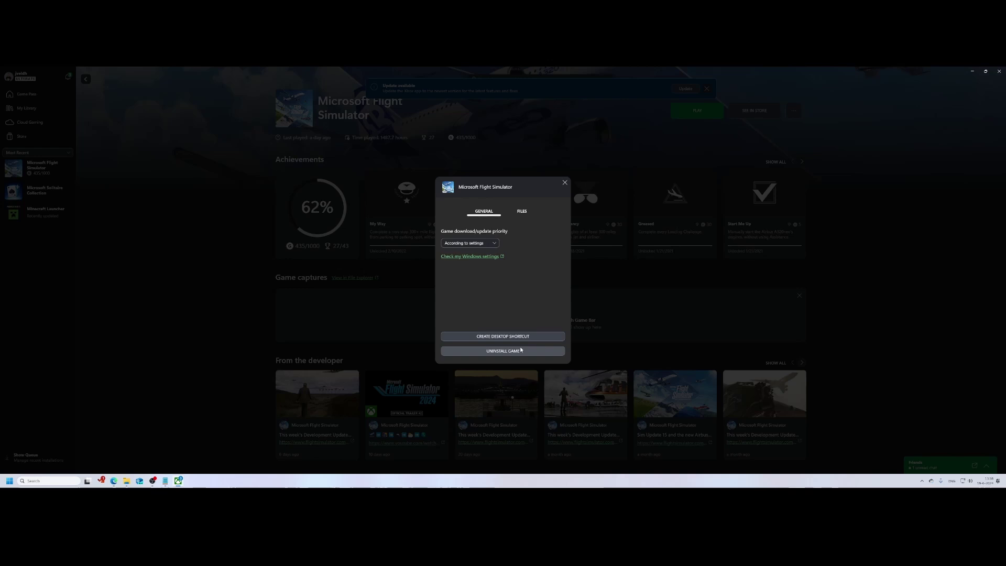
Review the game's Files options, such as Verify and Repair, and its General options, and close the management dialog
{"action": "left_click", "coordinate": [521, 210]}
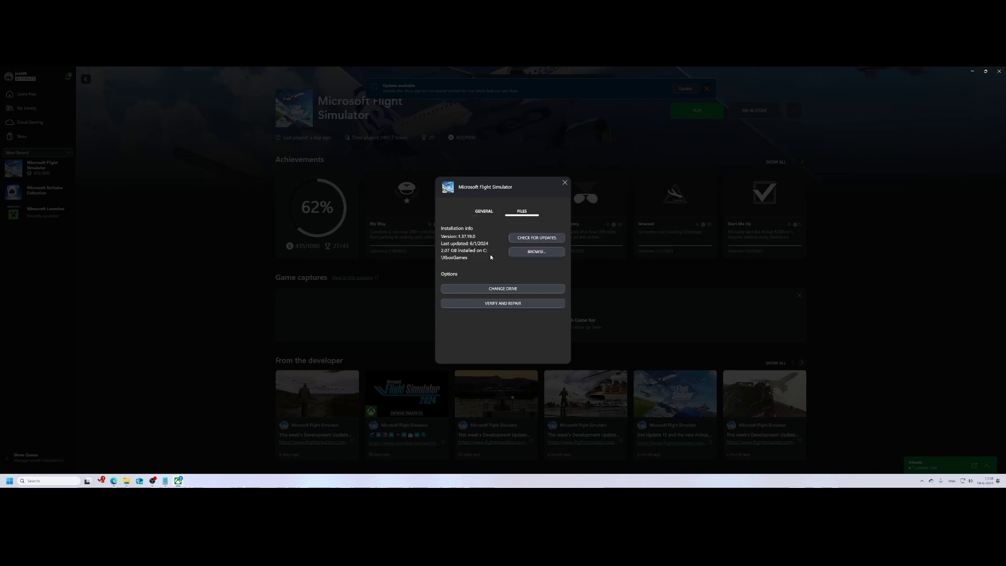
{"action": "left_click", "coordinate": [481, 211]}
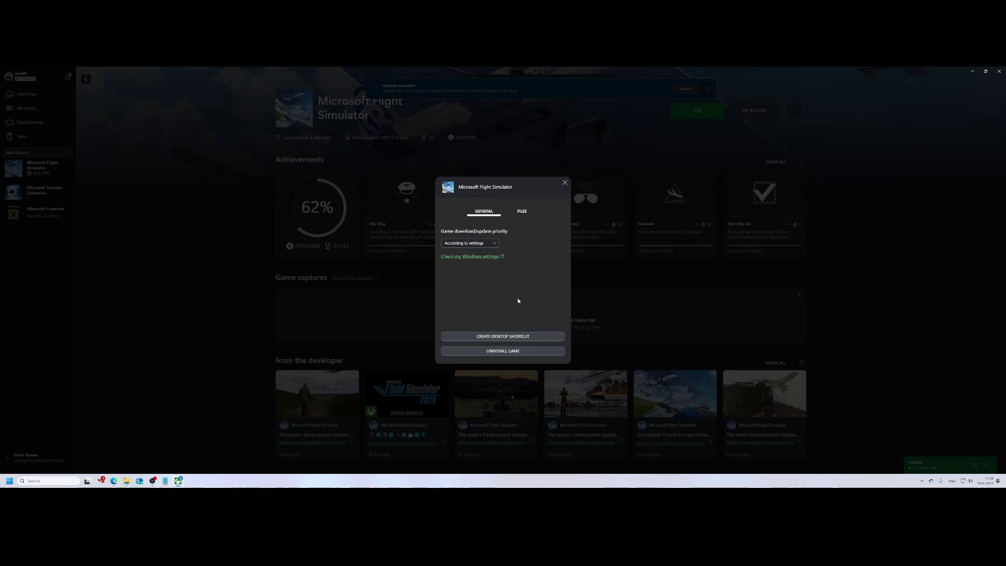
{"action": "left_click", "coordinate": [515, 211]}
{"action": "left_click", "coordinate": [514, 212]}
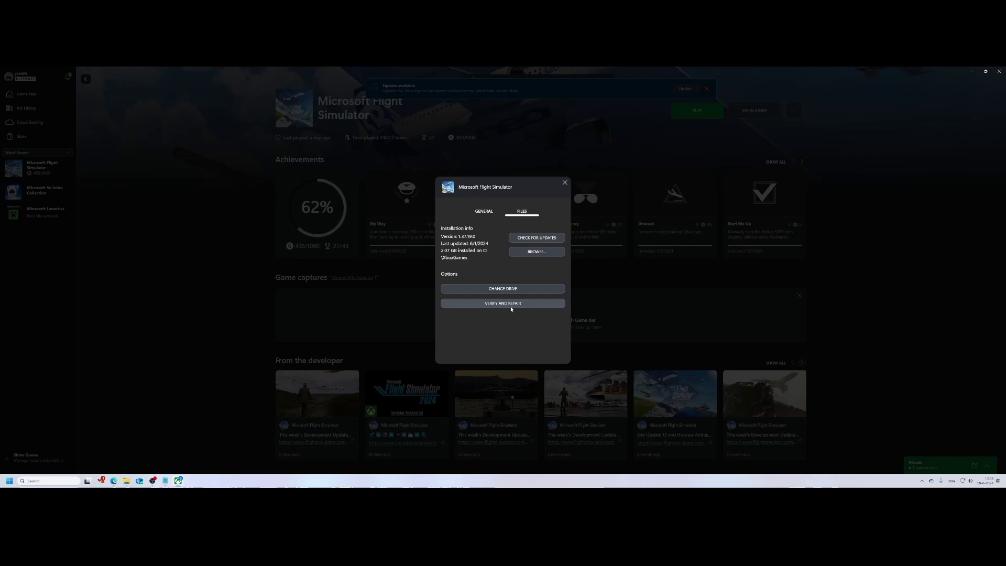
{"action": "left_click", "coordinate": [479, 211]}
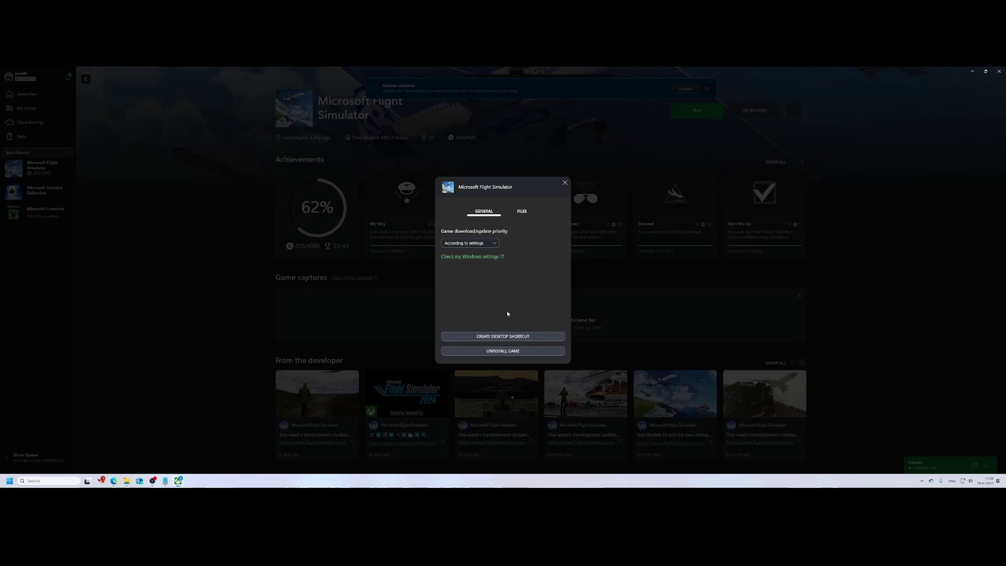
{"action": "left_click", "coordinate": [564, 183]}
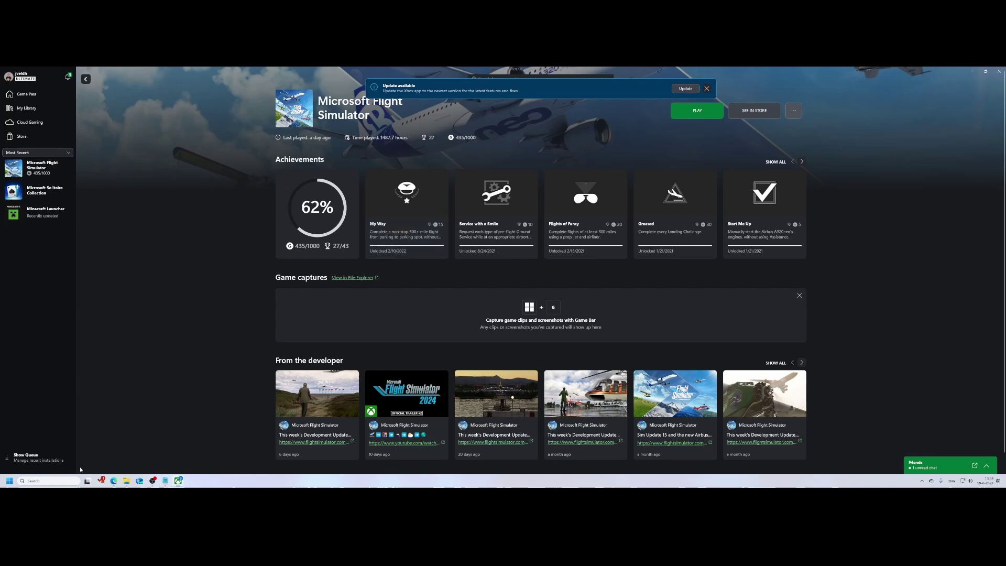
Switch to Edge to view the forum screenshot of the magenta airport ground
{"action": "left_click", "coordinate": [114, 481]}
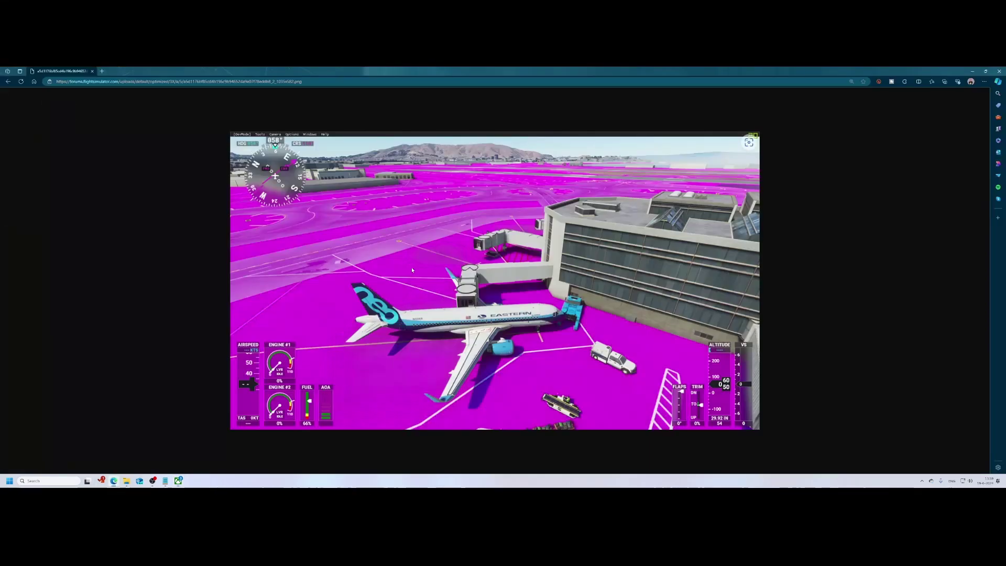